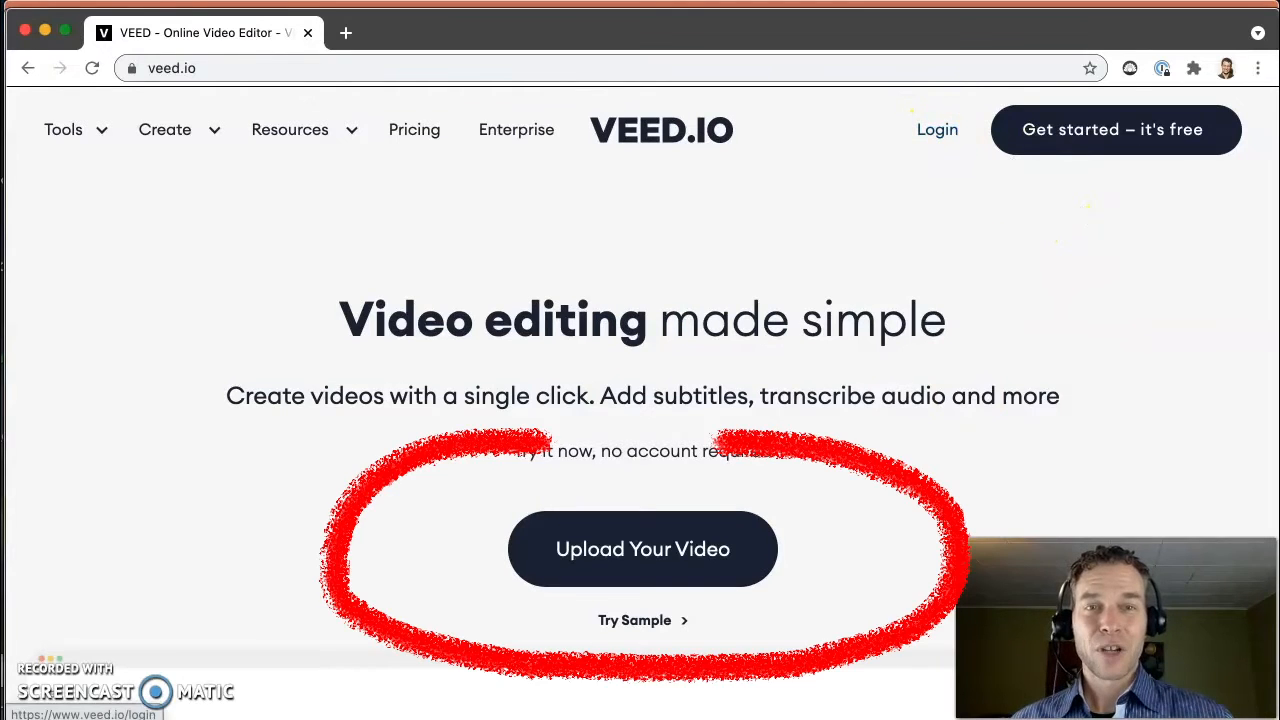
- Start a new project by uploading the video file 00_demo_essential_standards from the computer
left_click(638, 550)
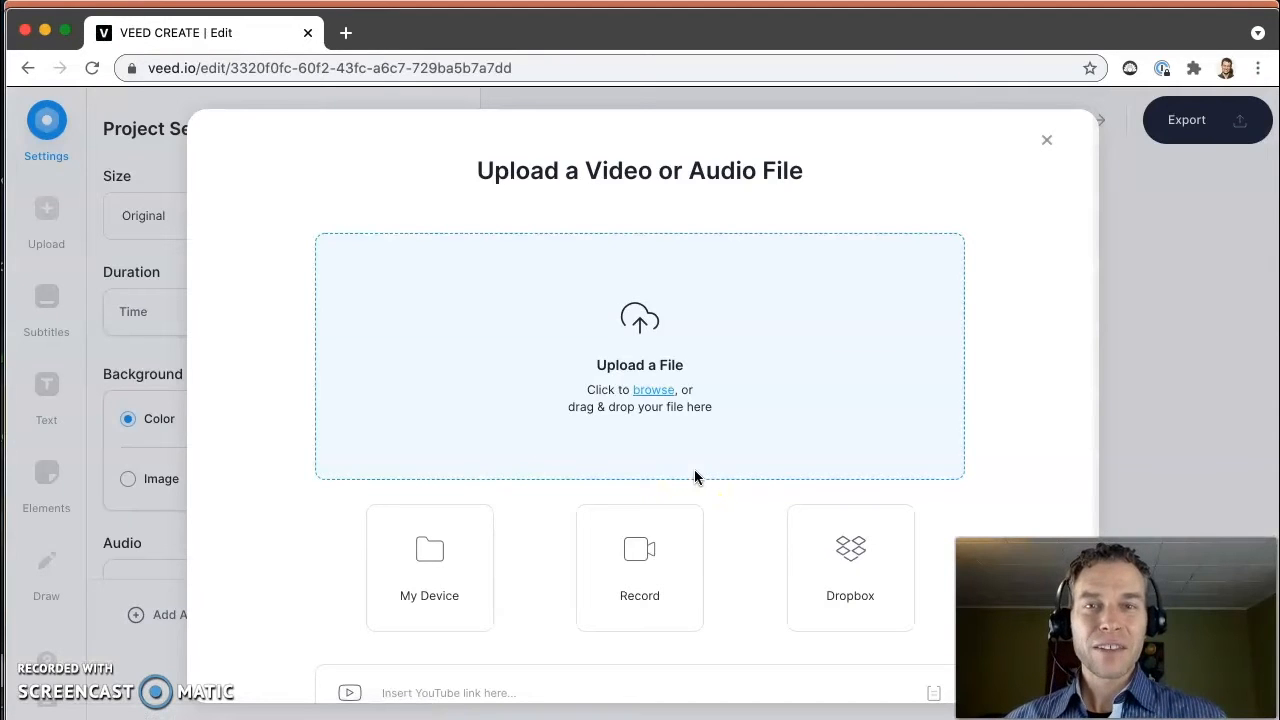
left_click(645, 362)
left_click(1170, 717)
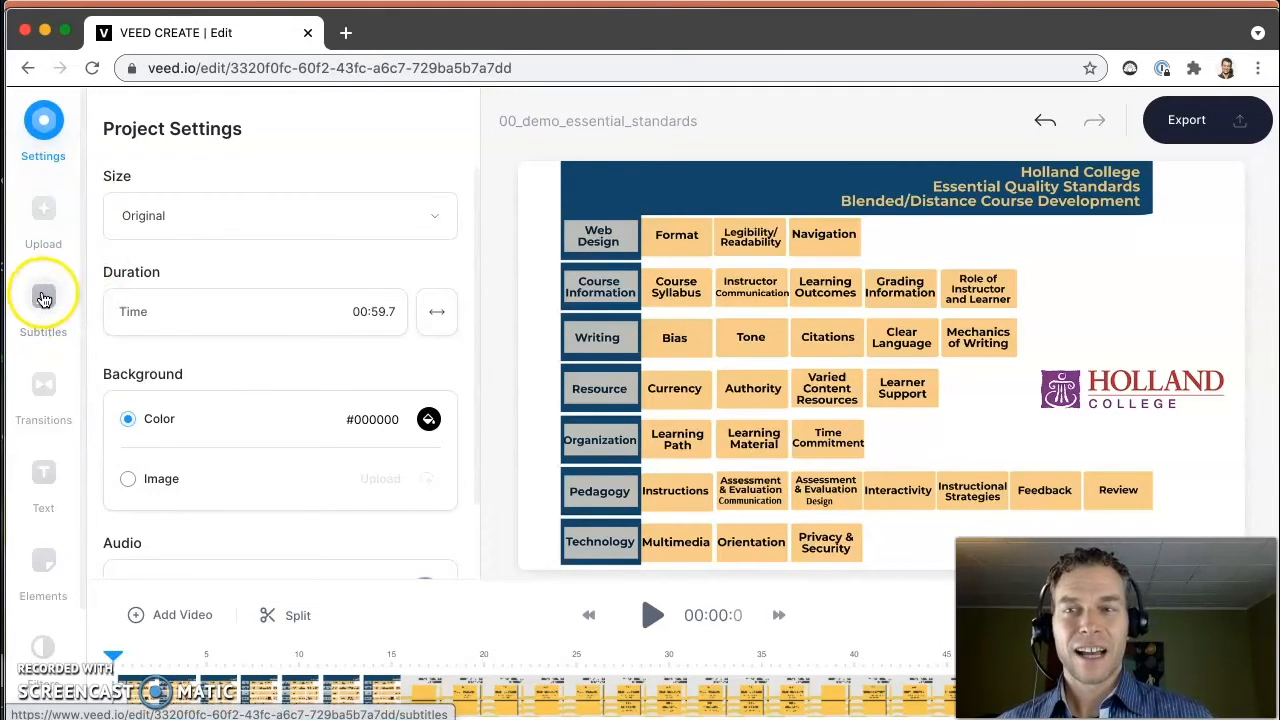
- Generate automatic subtitles for 00_demo_essential_standards.mp4 with English (Canada) as the detected language
left_click(44, 299)
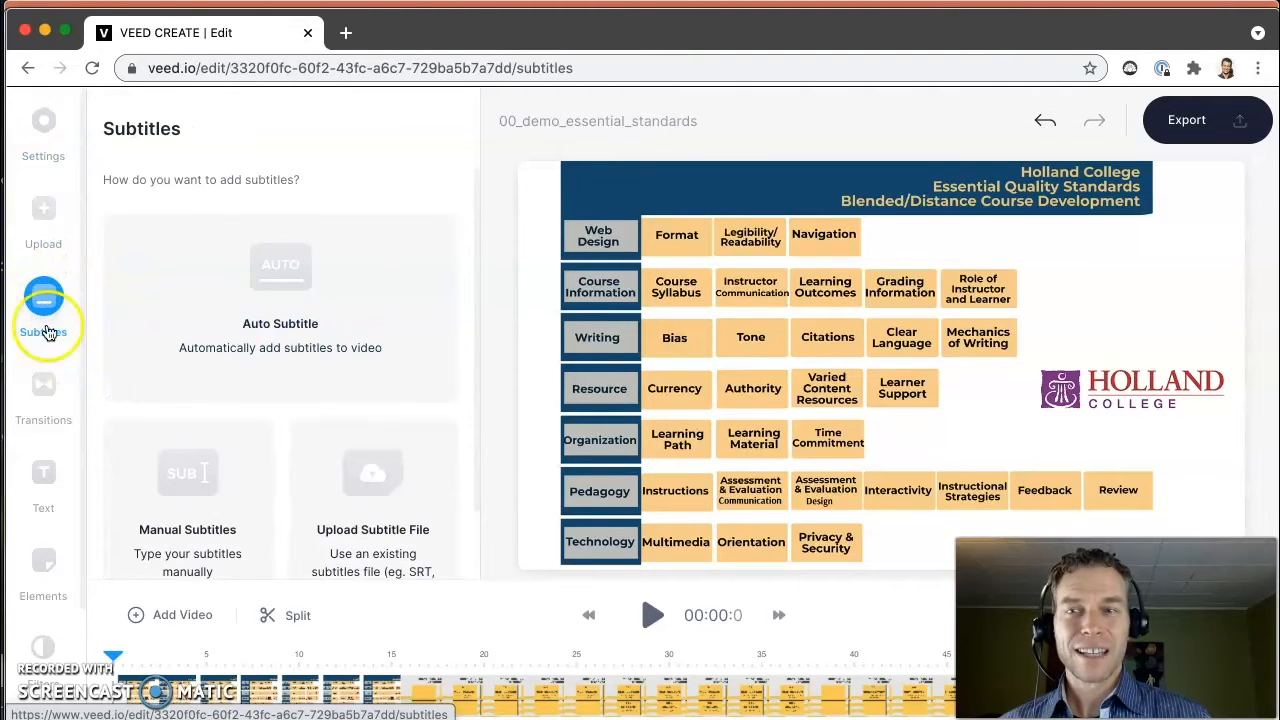
left_click(286, 272)
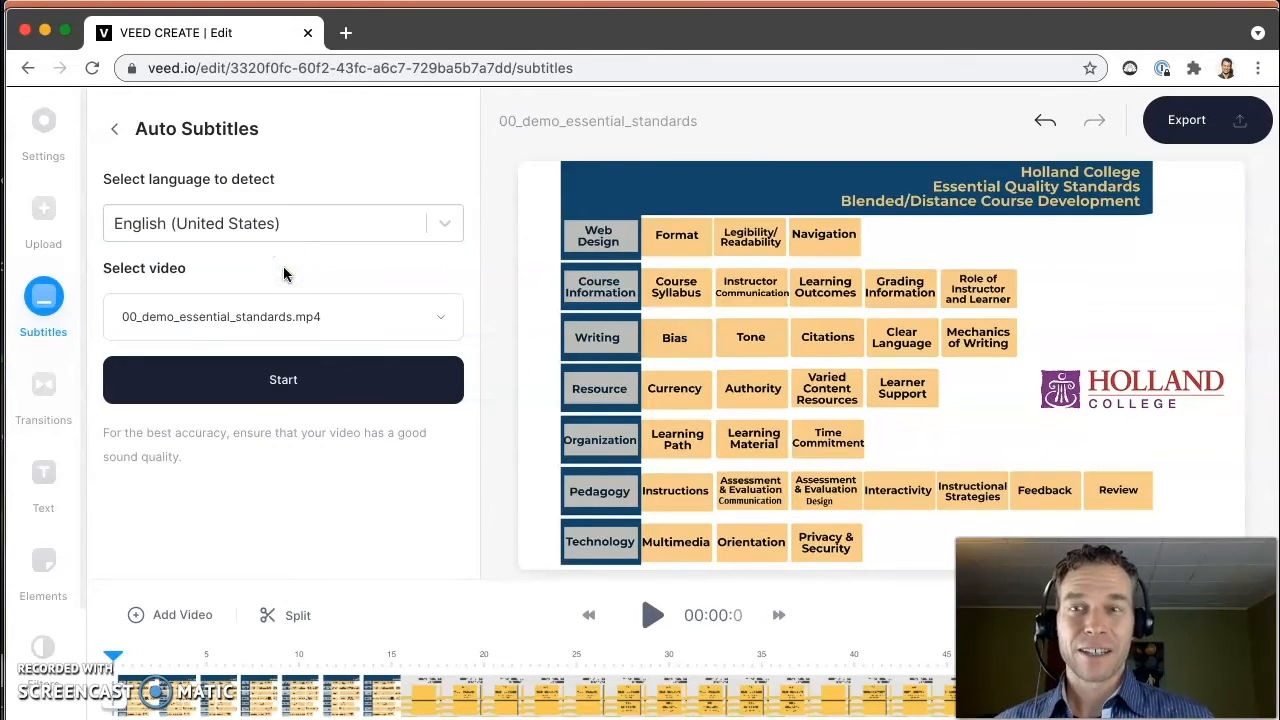
left_click(350, 226)
left_click(298, 224)
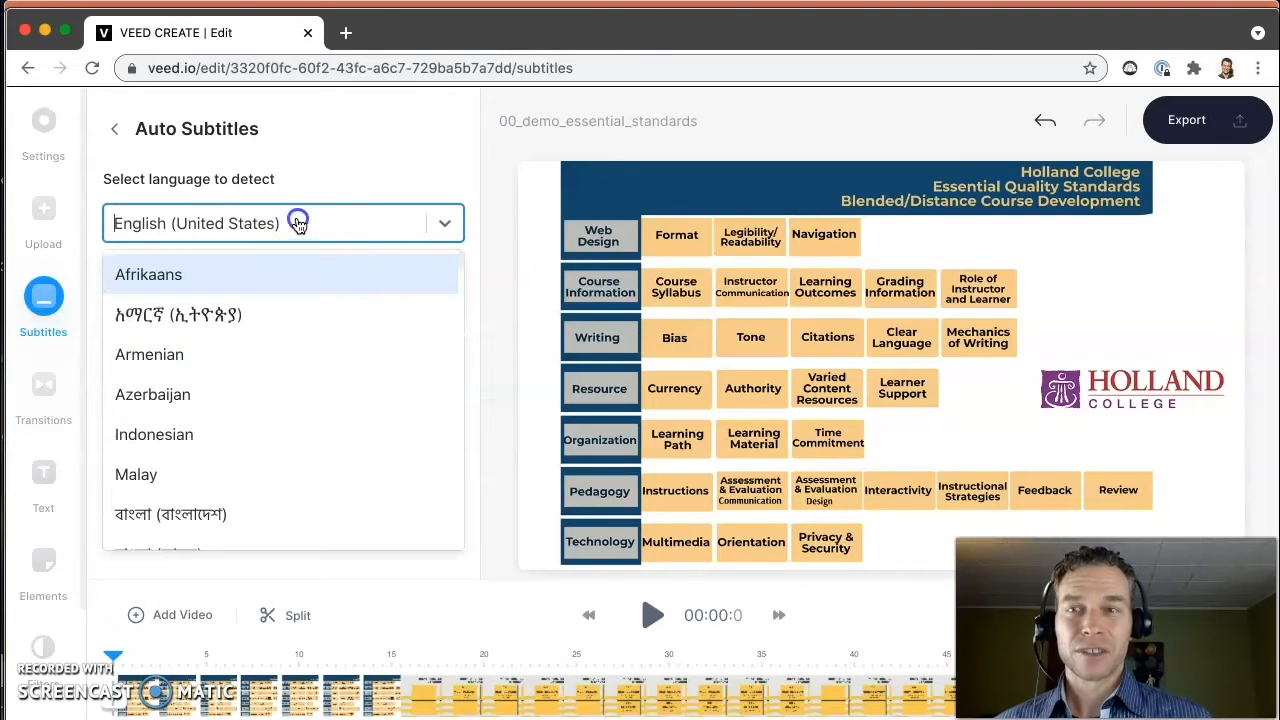
scroll(224, 436, "down", 5)
left_click(214, 415)
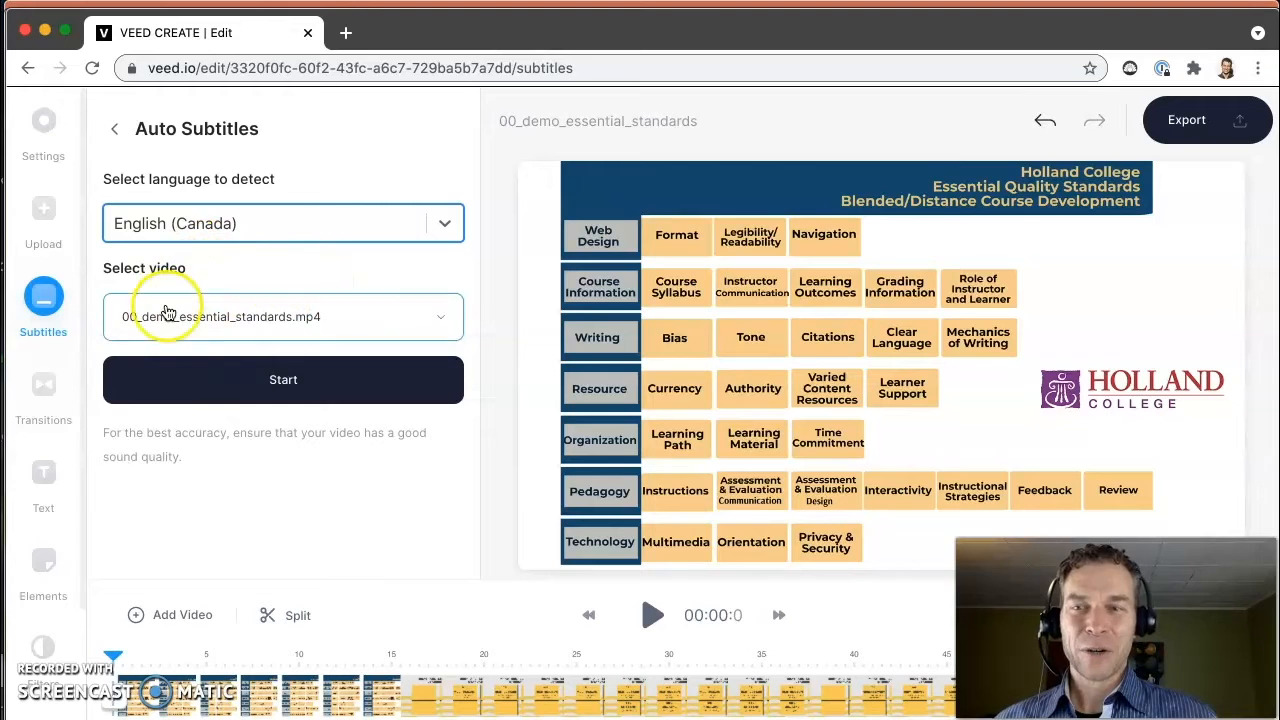
left_click(322, 390)
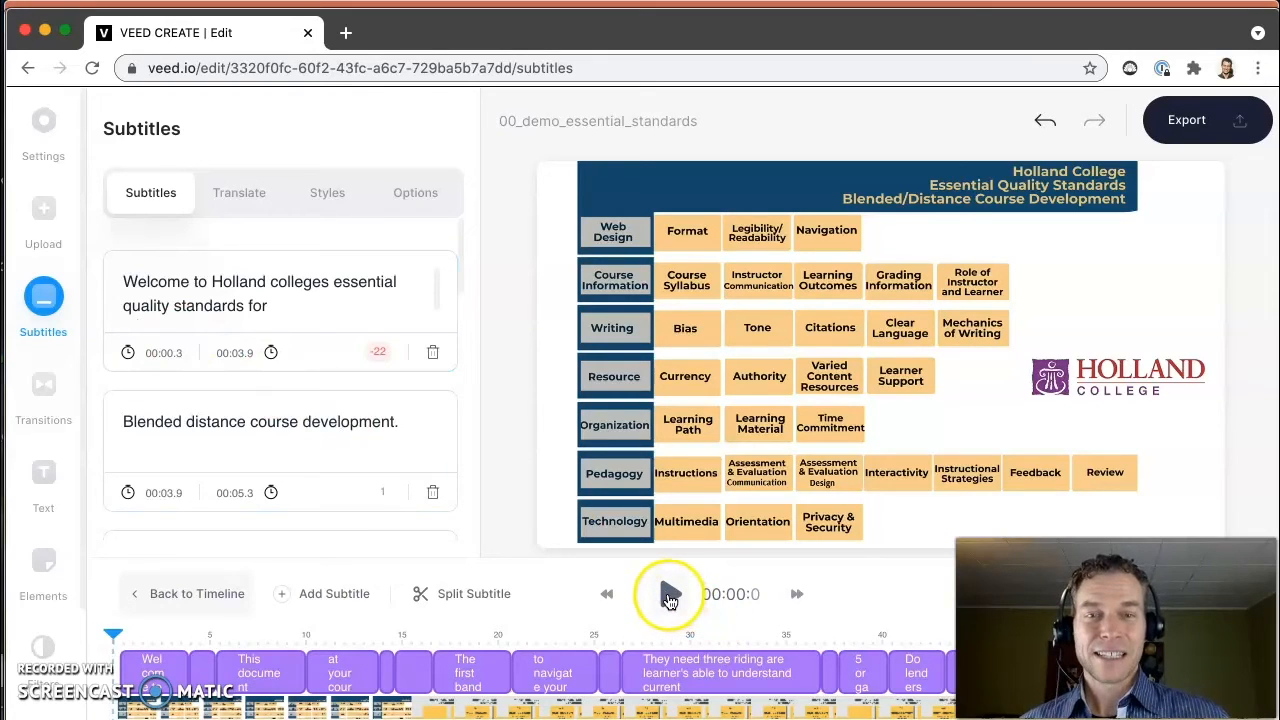
- Play the opening of the video to check the generated subtitles, and return the playhead to the first subtitle
left_click(670, 595)
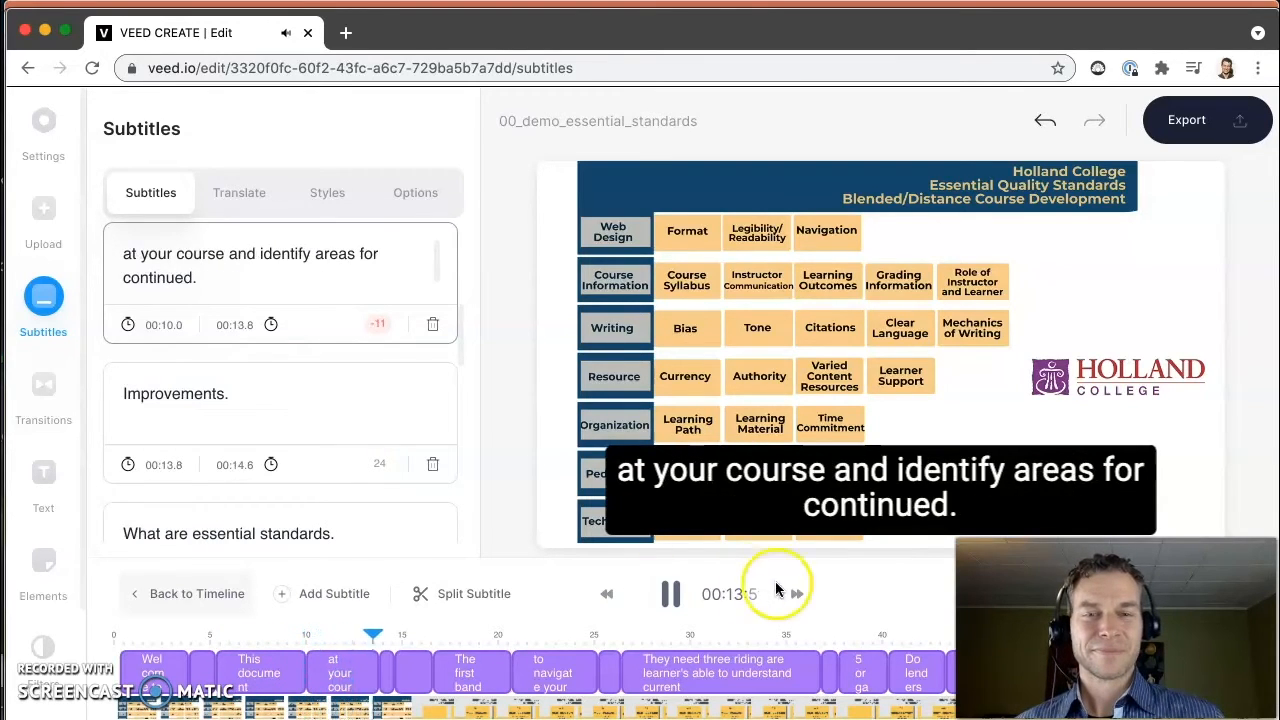
left_click(670, 597)
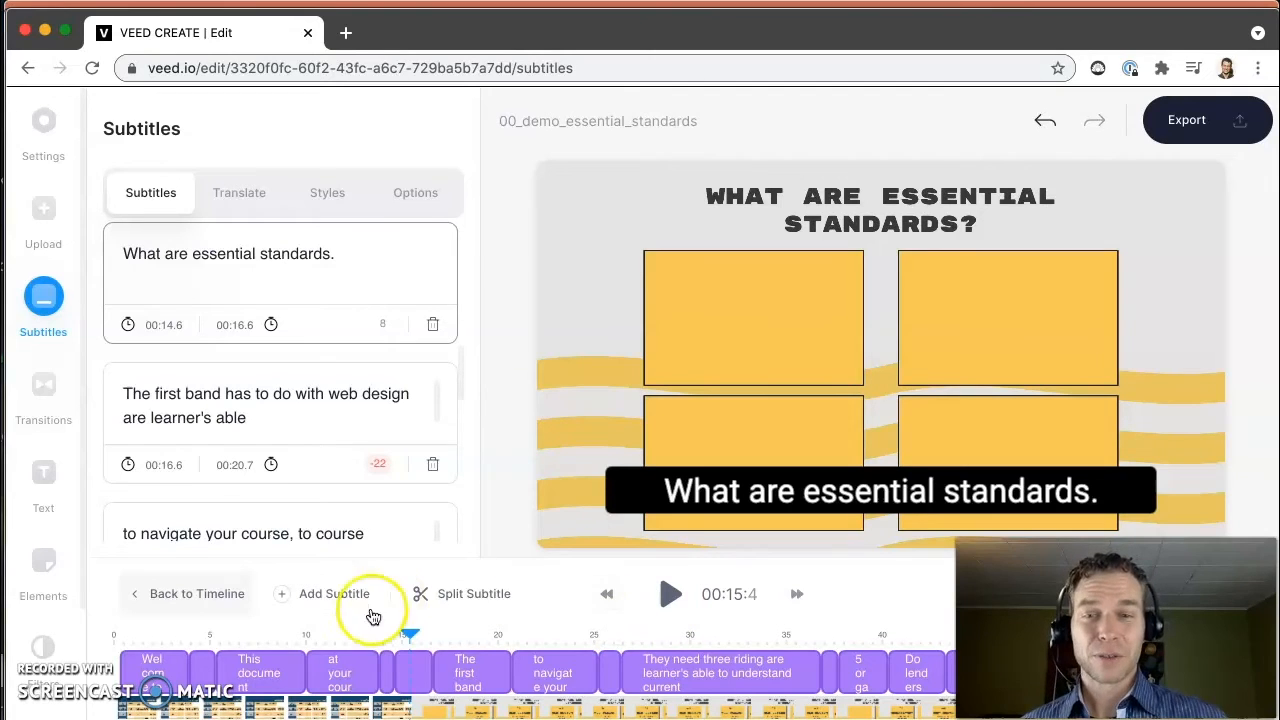
left_click_drag(405, 636, 134, 636)
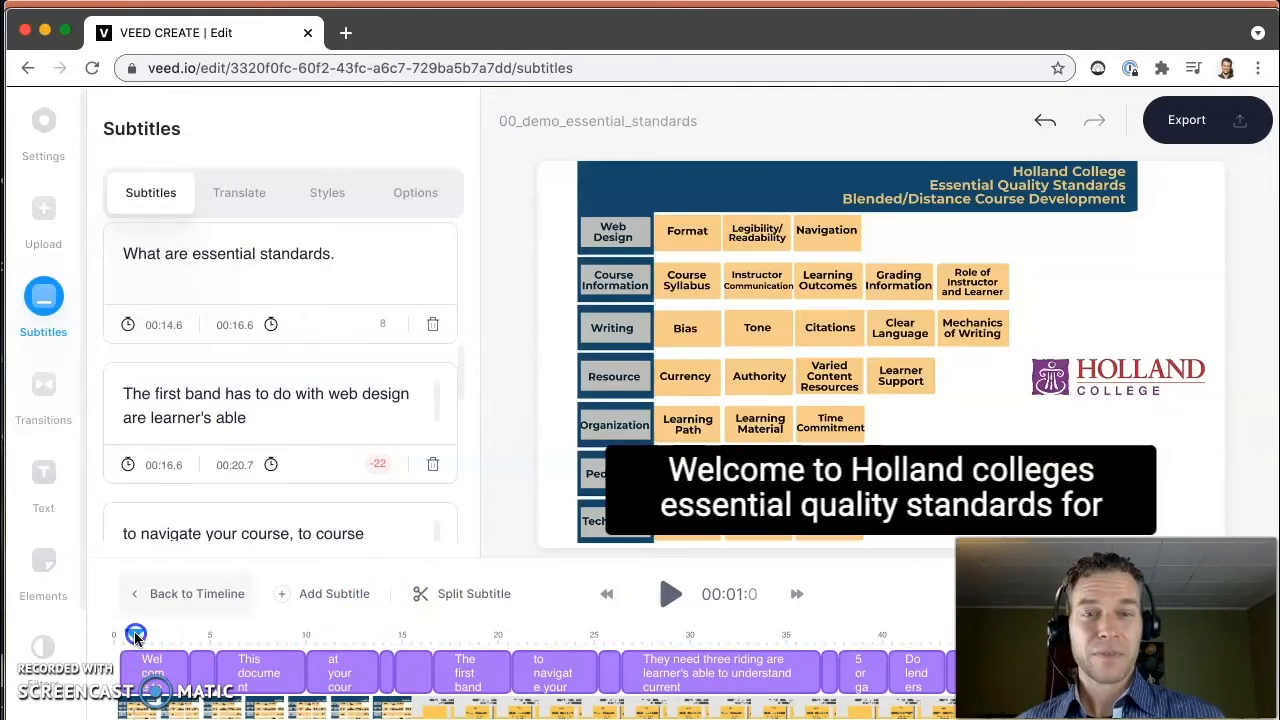
- Correct the first subtitle to read "Welcome to Holland College's essential quality standards for"
left_click(277, 281)
key("BackSpace")
type("Colleges essential")
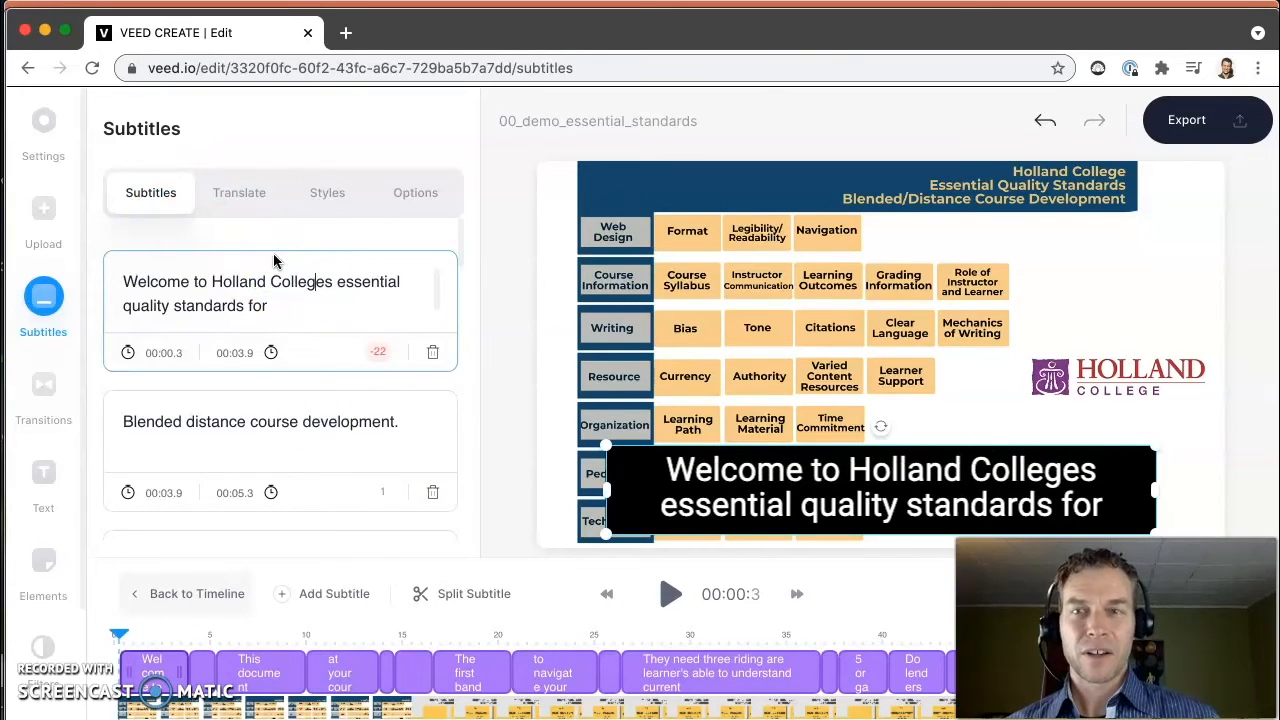
type("'")
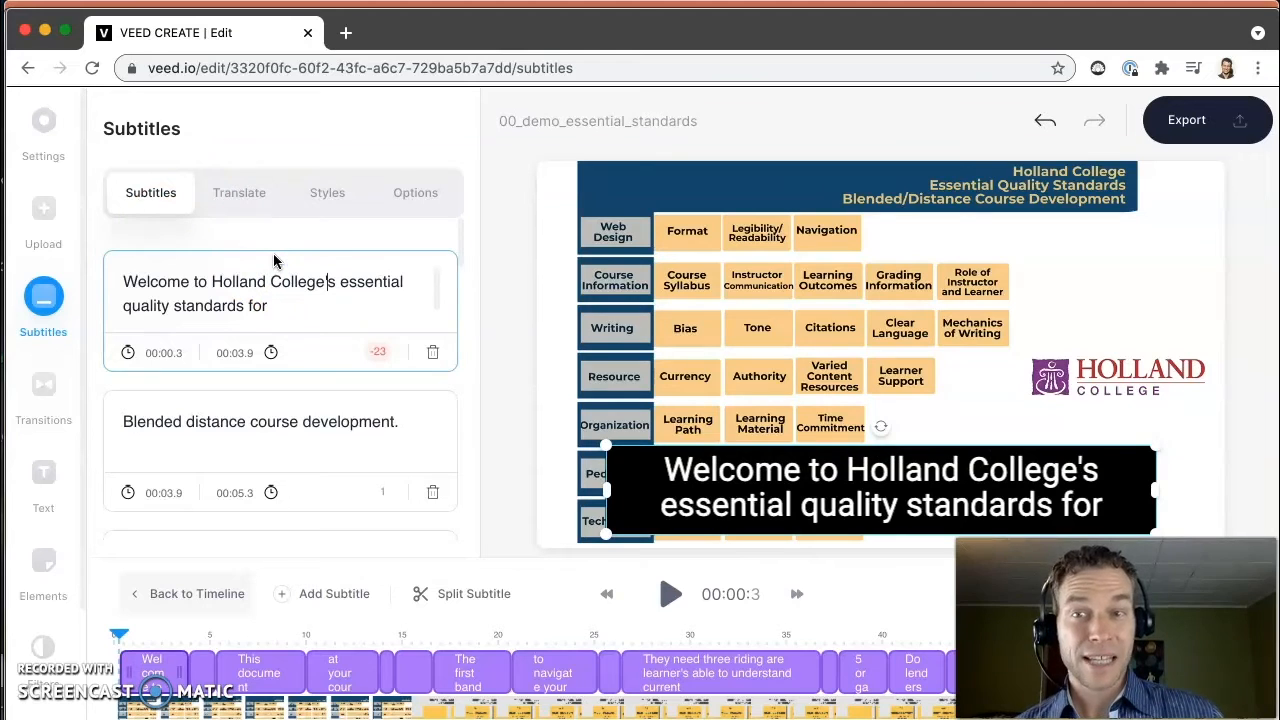
left_click(252, 335)
left_click(272, 421)
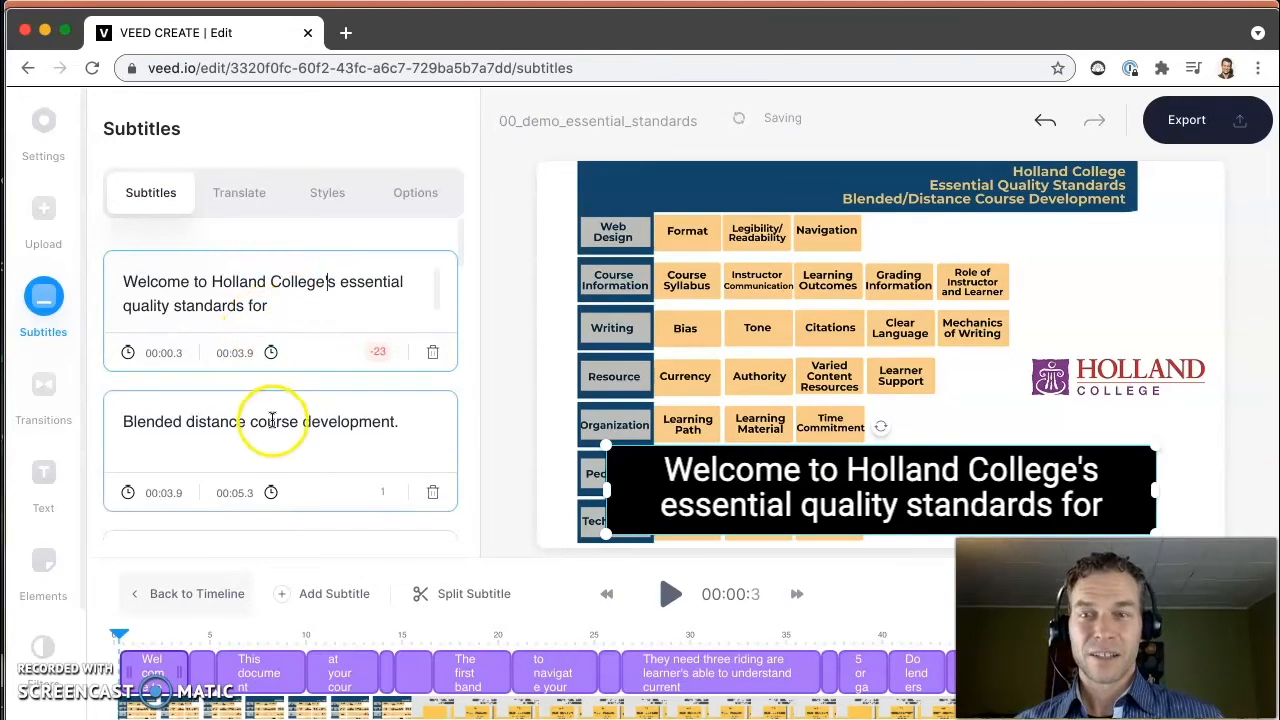
- Correct the subtitle starting at 00:20.7 to read "to navigate your course. Two, course information are learner's"
scroll(272, 421, "down", 3)
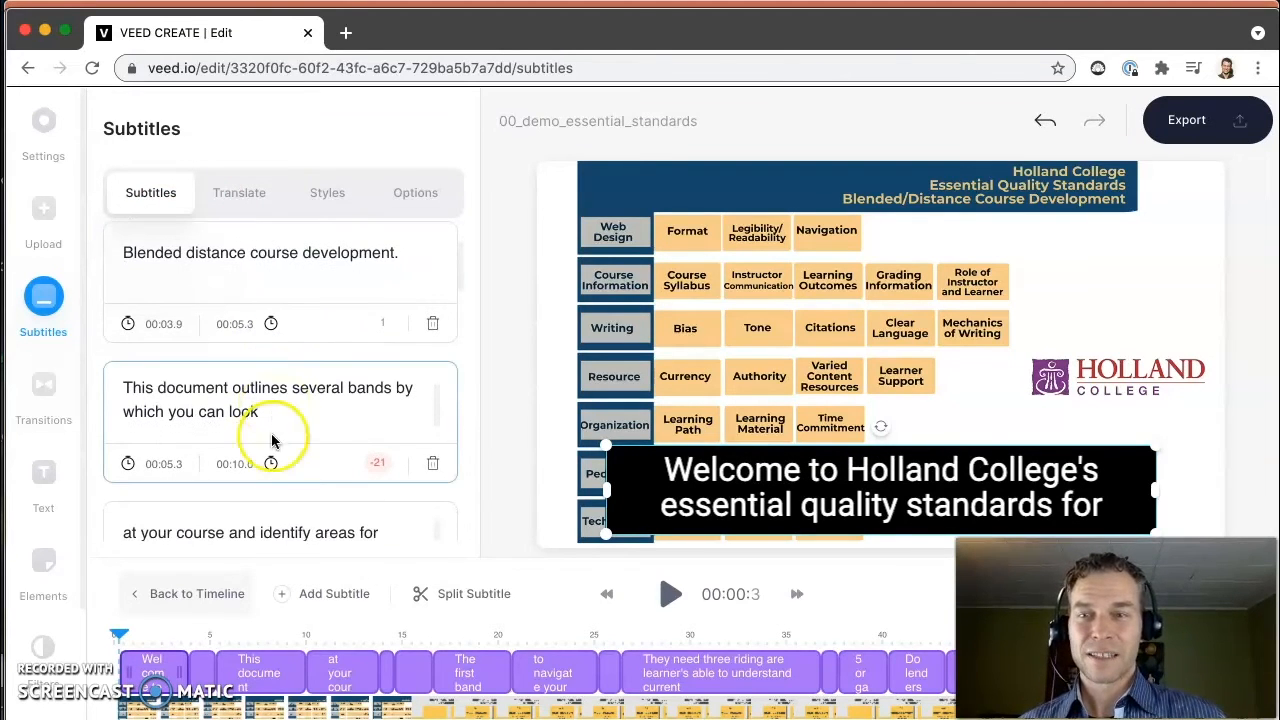
scroll(272, 440, "down", 5)
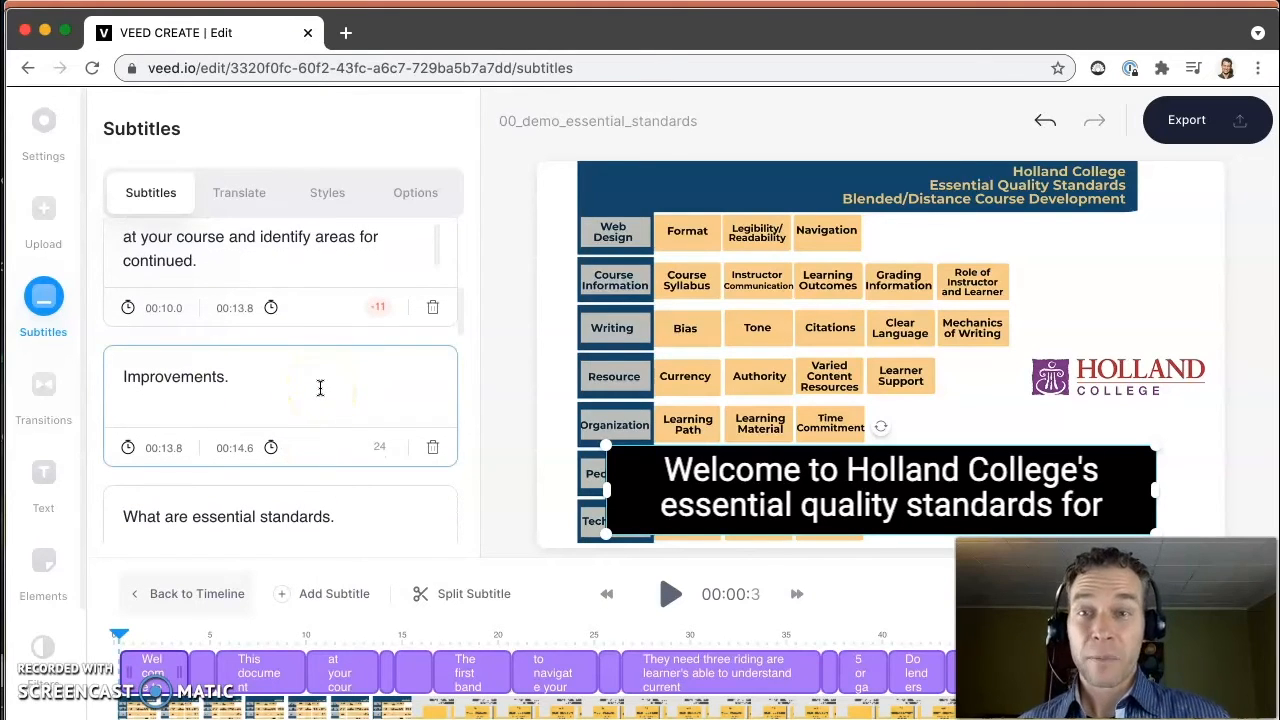
scroll(320, 388, "down", 1)
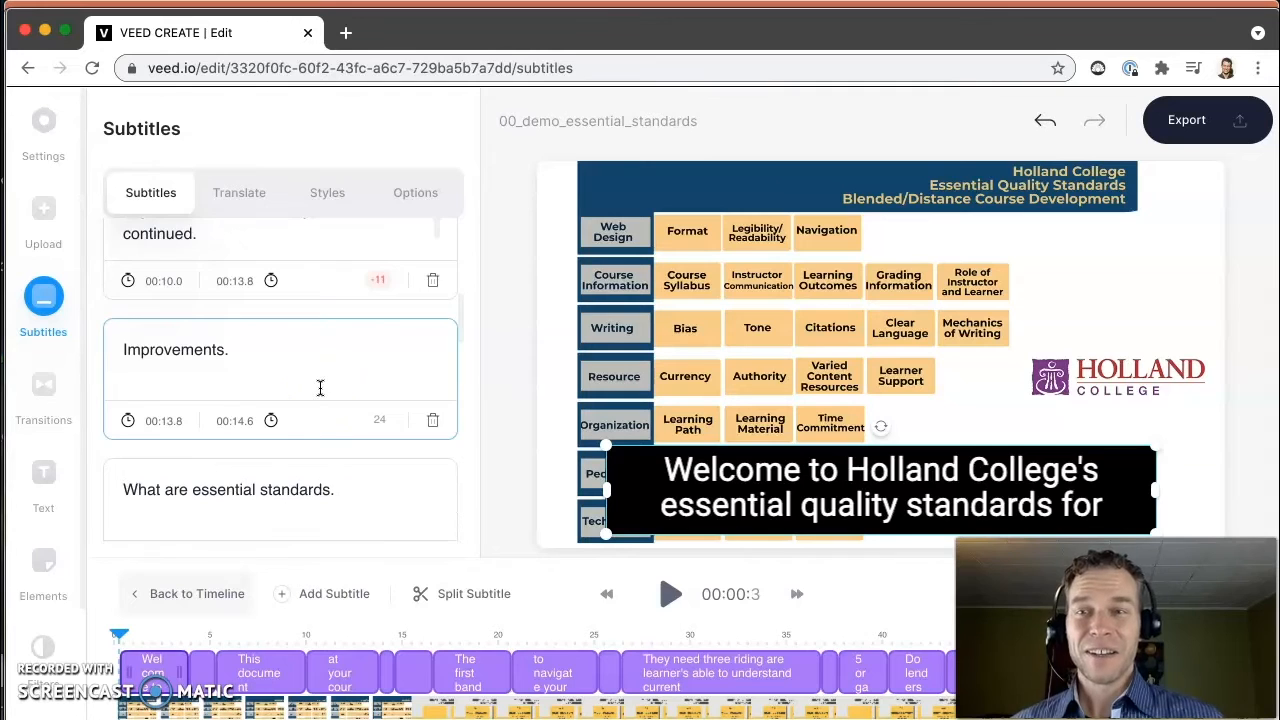
scroll(320, 388, "down", 3)
scroll(320, 385, "down", 3)
left_click(317, 393)
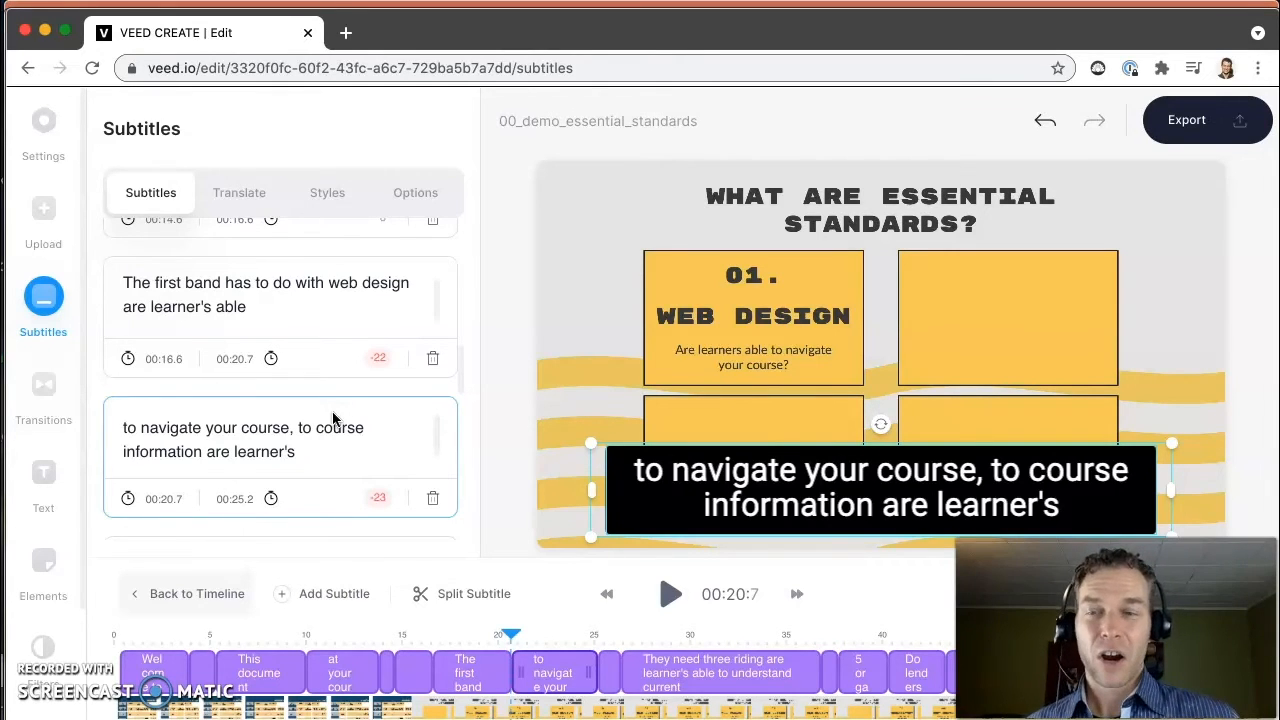
left_click(292, 428)
key("BackSpace")
type(". Two,")
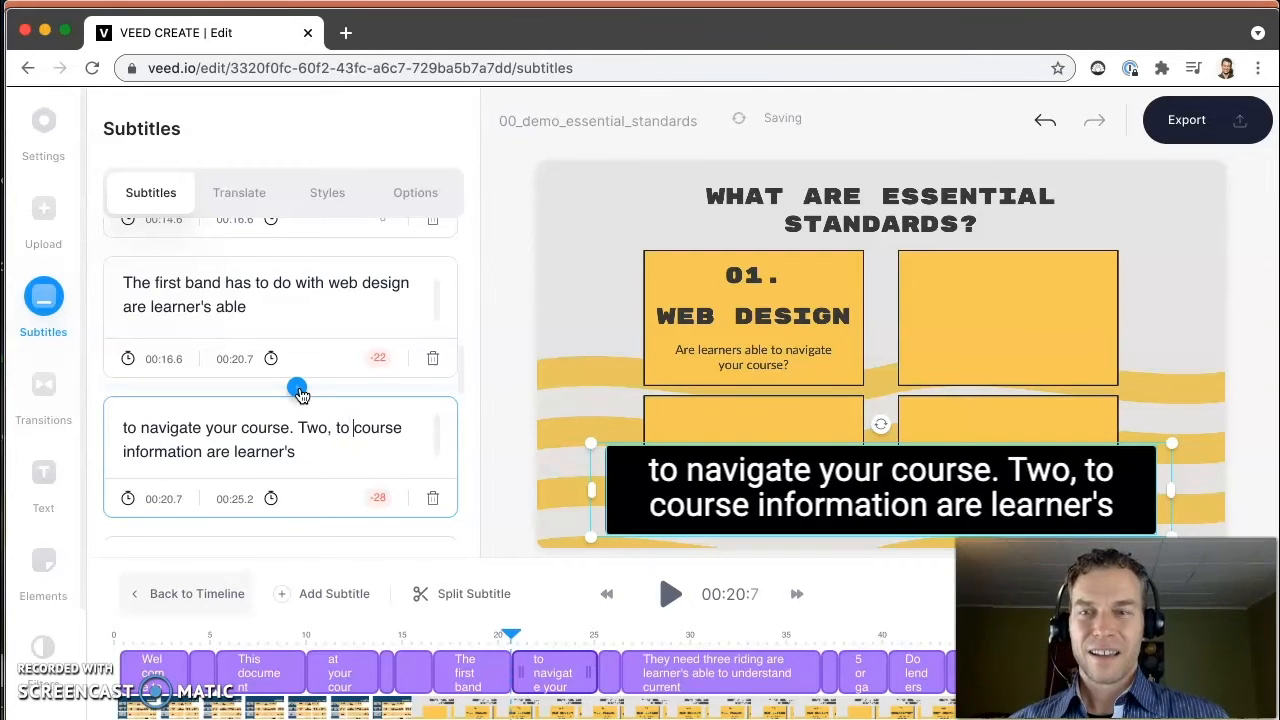
key("BackSpace")
key("BackSpace")
key("BackSpace")
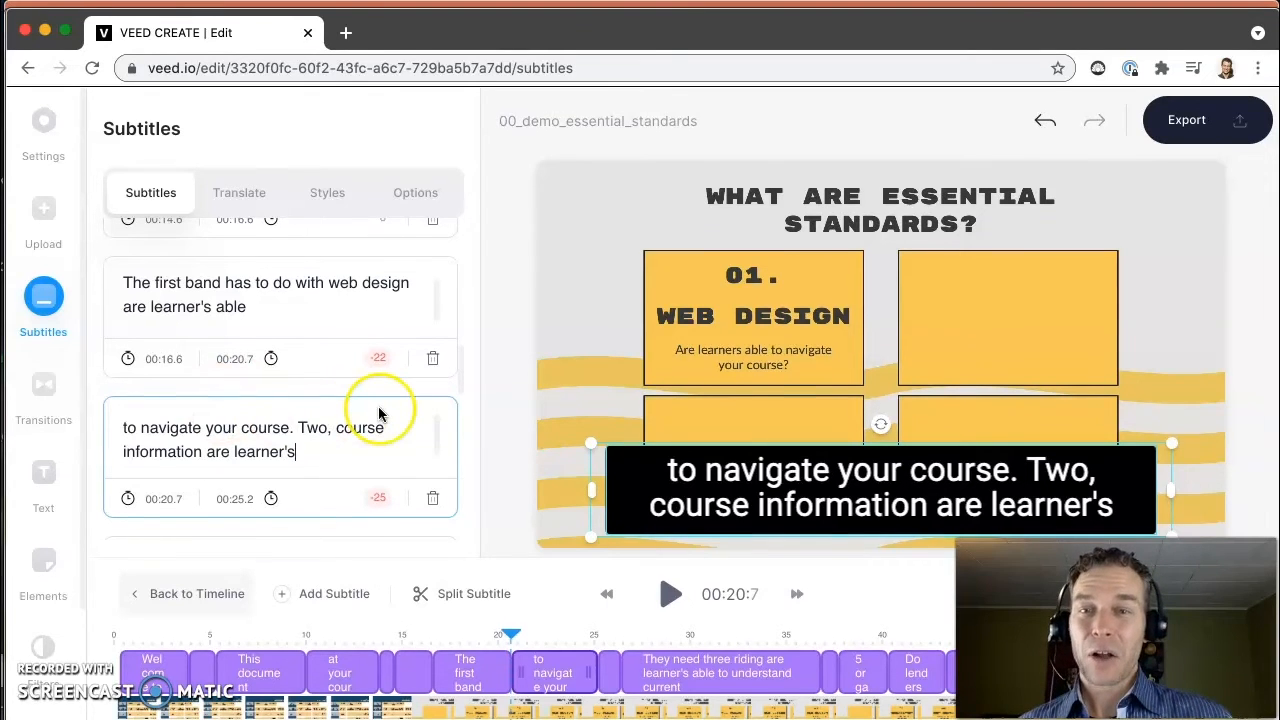
- Review the following subtitles and select the text of the "5 organization." subtitle
scroll(443, 373, "down", 8)
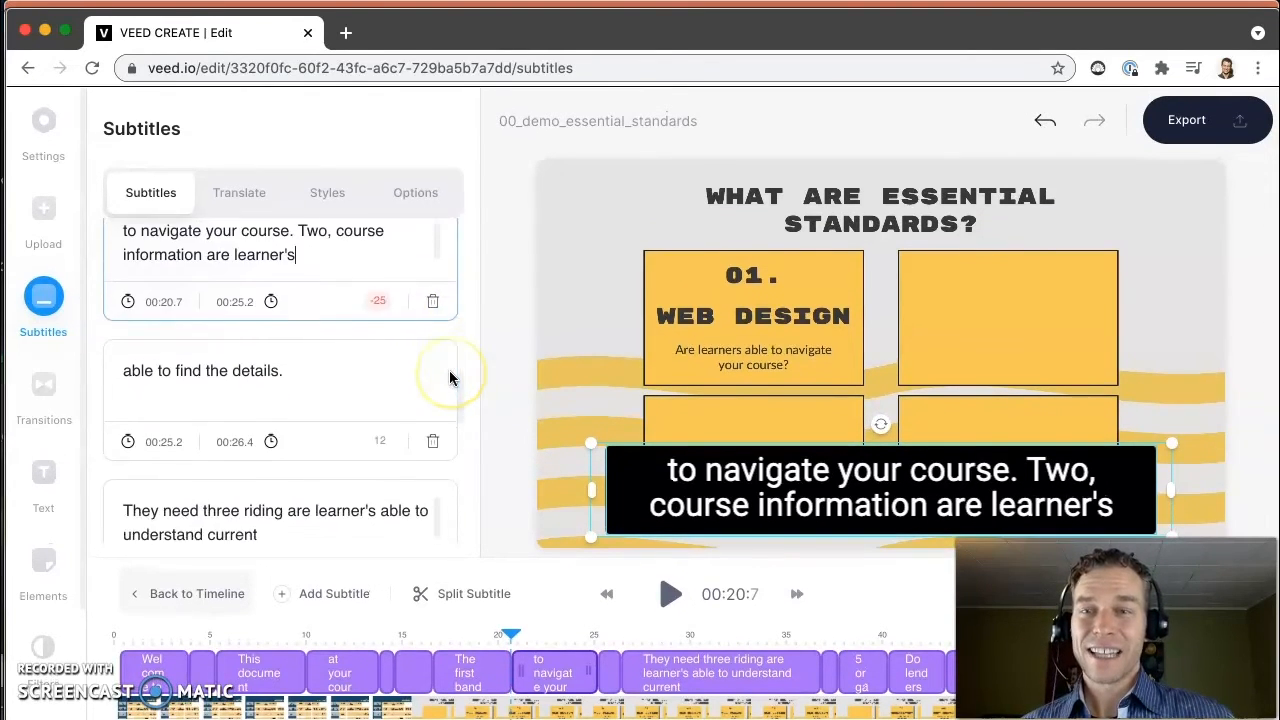
scroll(449, 378, "down", 2)
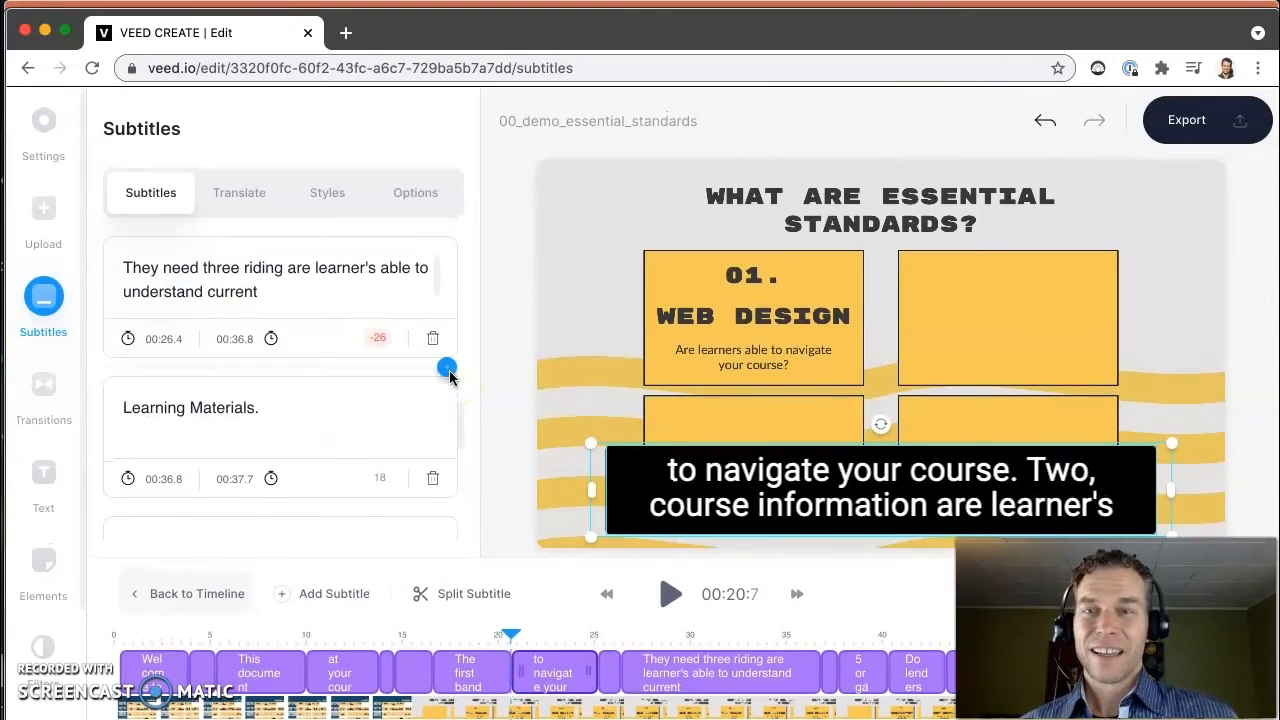
scroll(309, 400, "down", 6)
scroll(310, 400, "down", 1)
left_click(149, 323)
left_click_drag(123, 327, 247, 326)
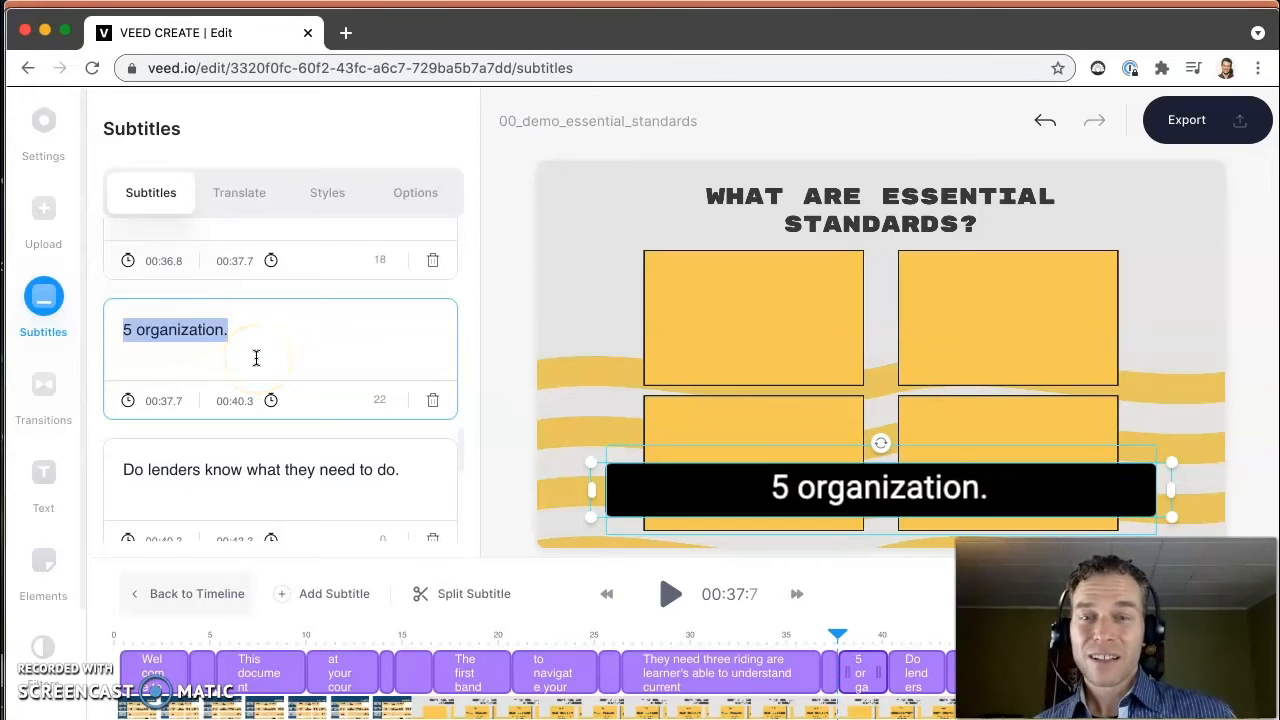
- Export the video using the HD preset with Burn Subtitles enabled
left_click(1187, 122)
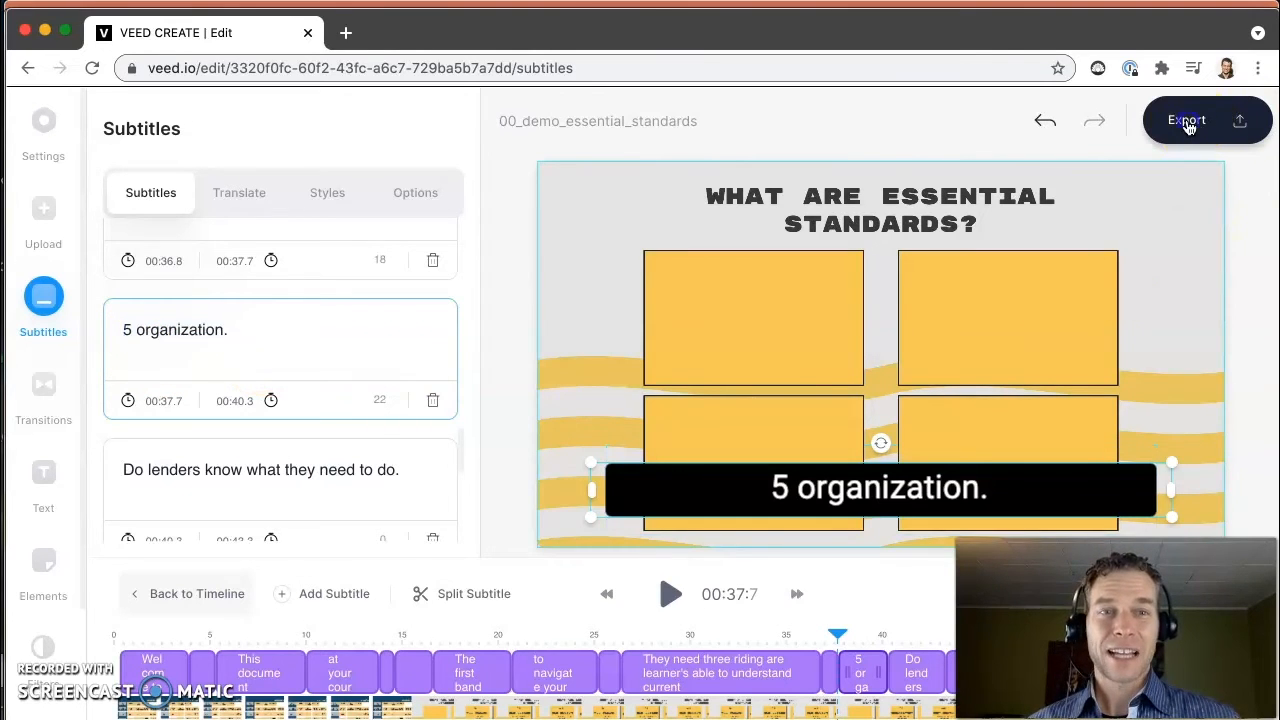
left_click(943, 655)
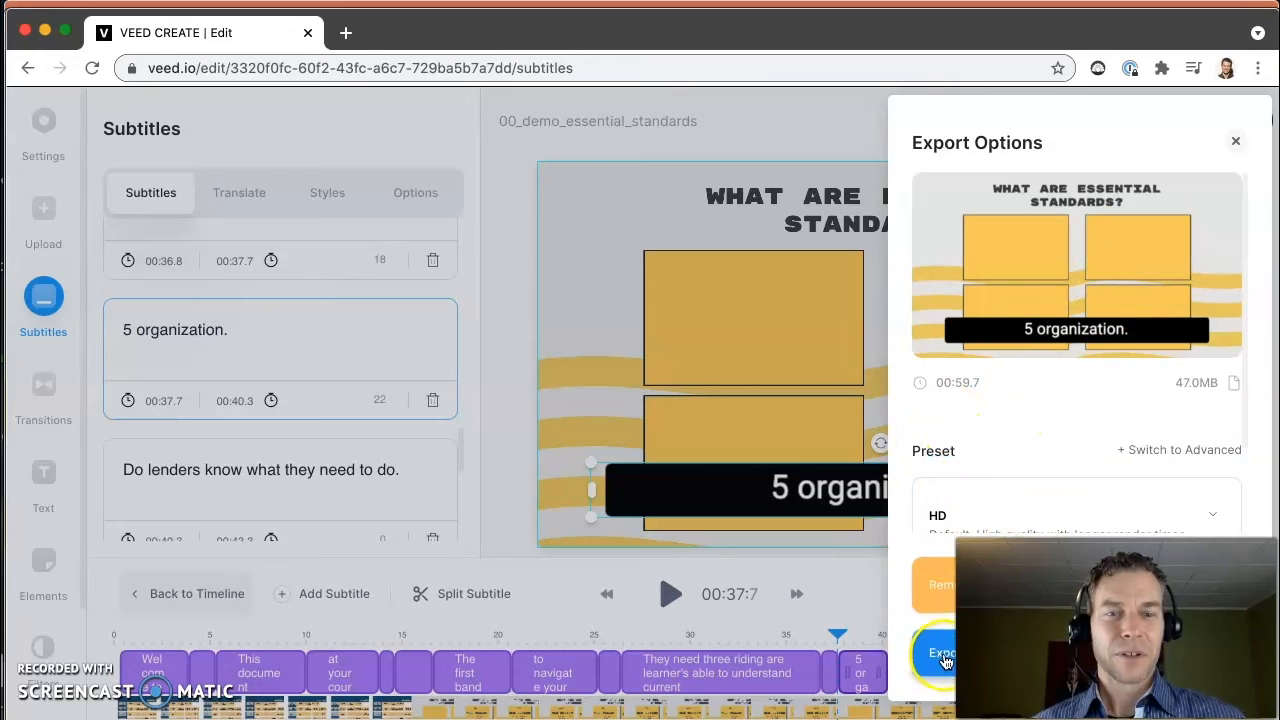
scroll(1106, 334, "down", 3)
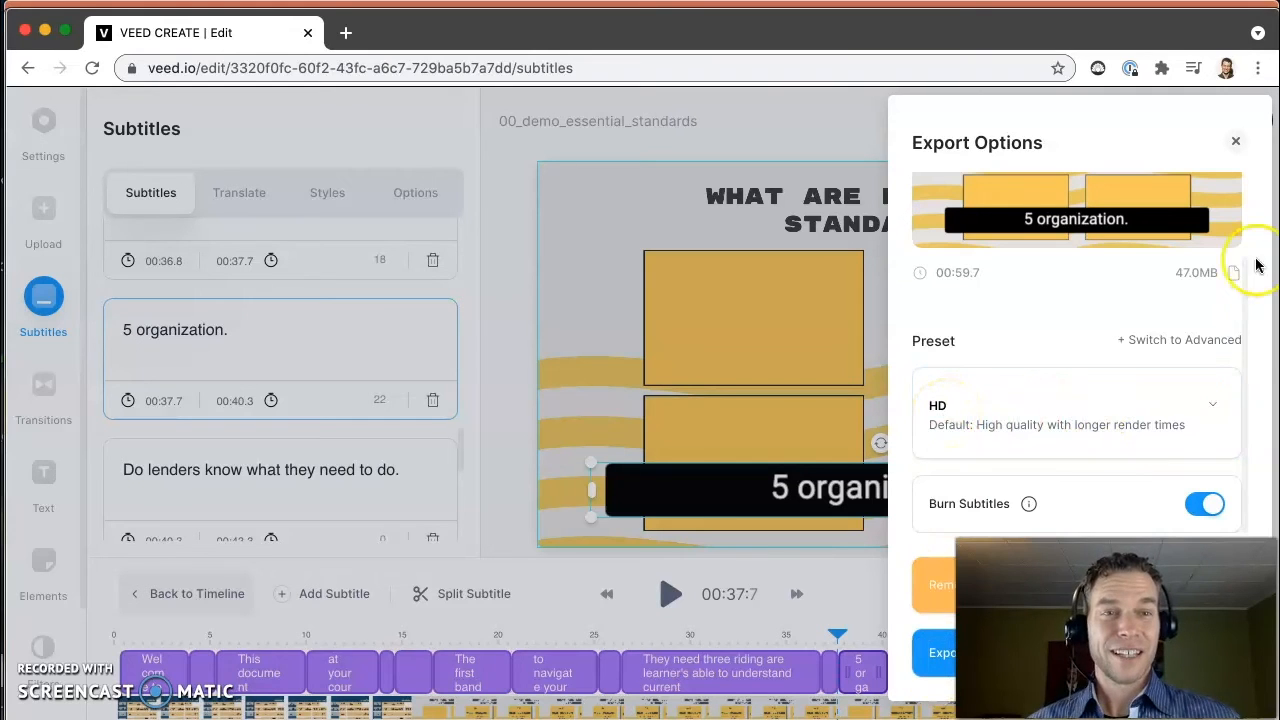
left_click(940, 660)
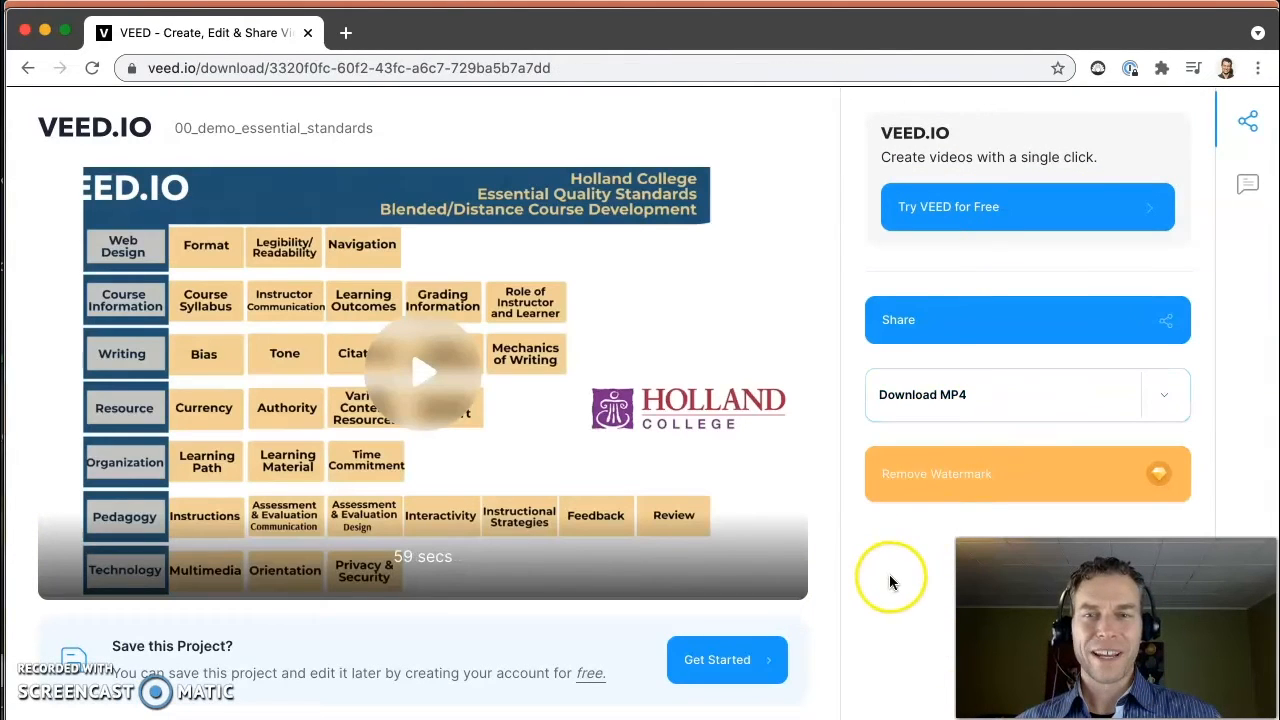
- Preview the beginning of the exported video with its subtitles, and download it as an MP4
left_click(423, 378)
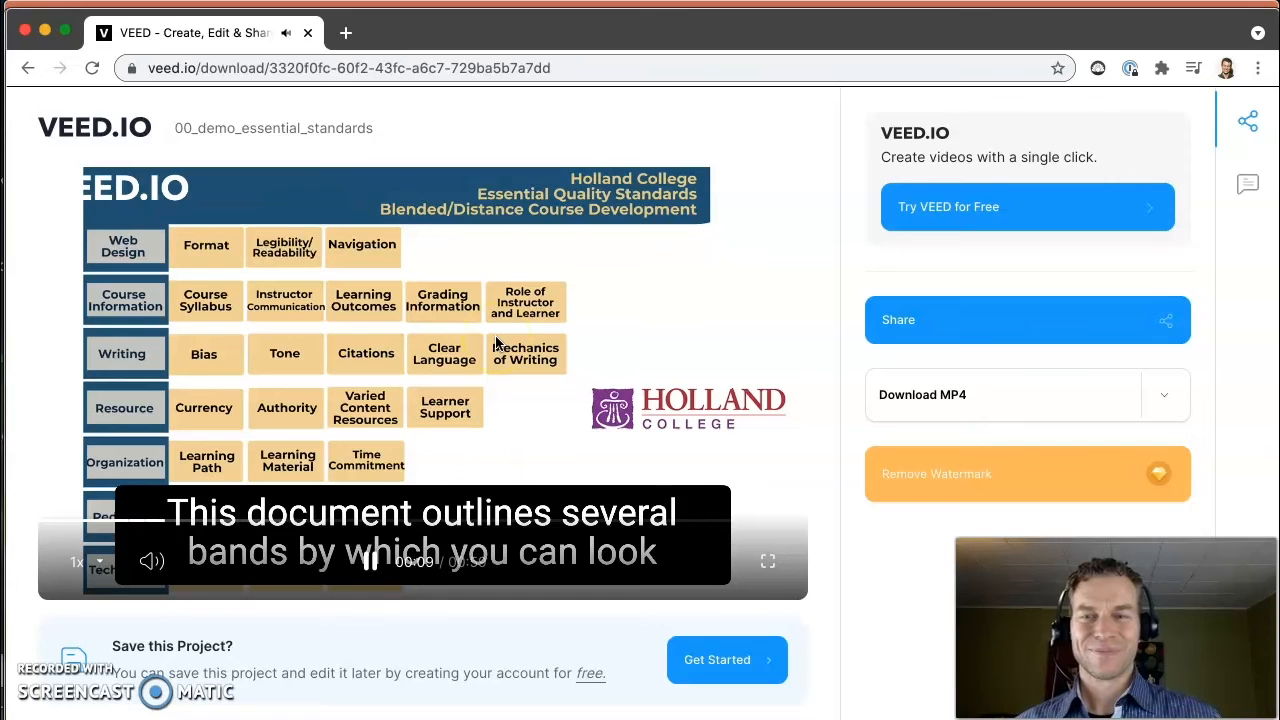
left_click(370, 566)
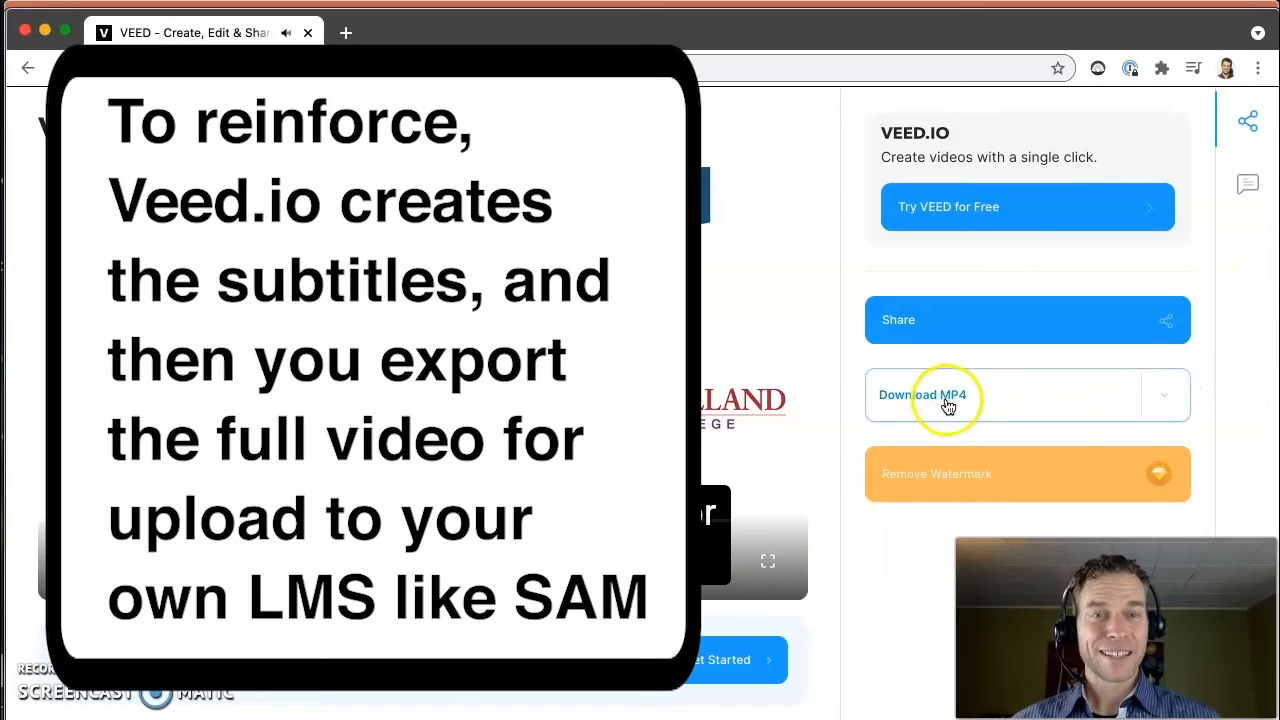
left_click(947, 398)
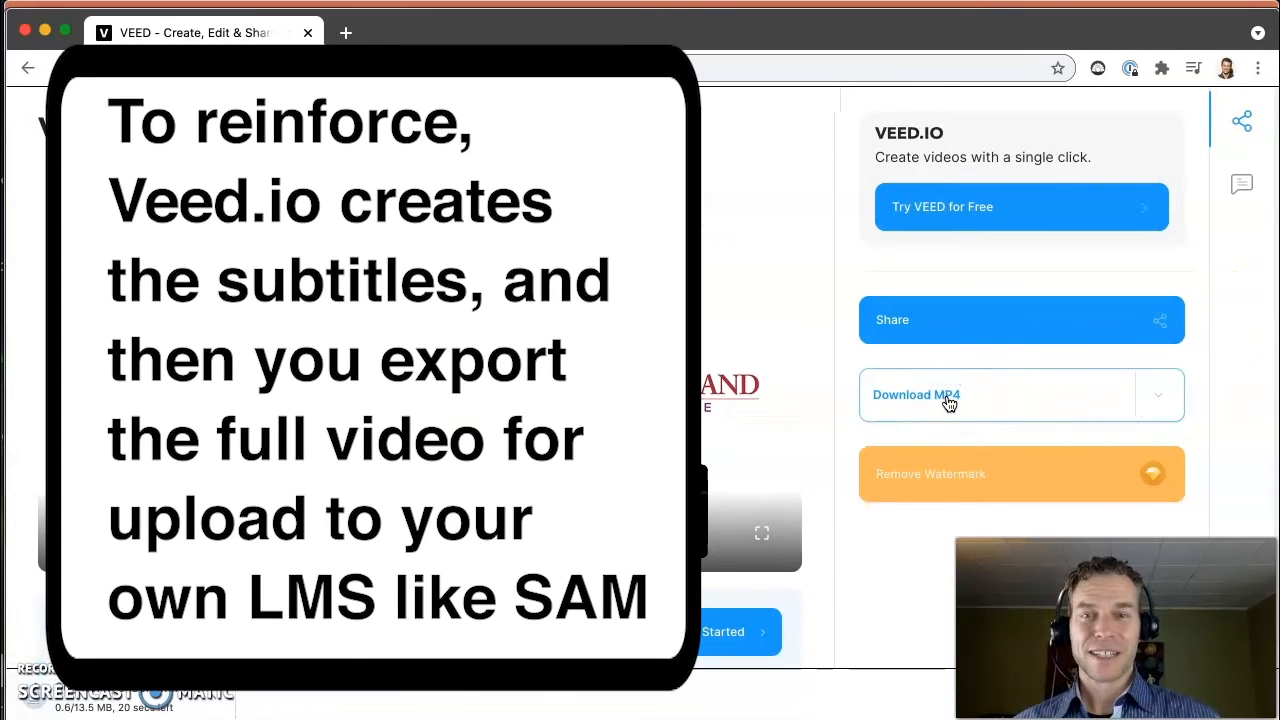